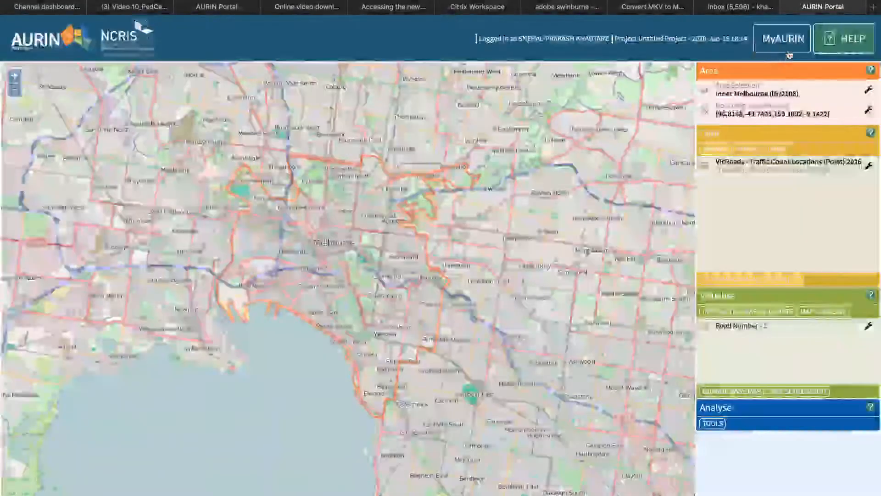
Create a new project with the default project name and no description.
click(787, 50)
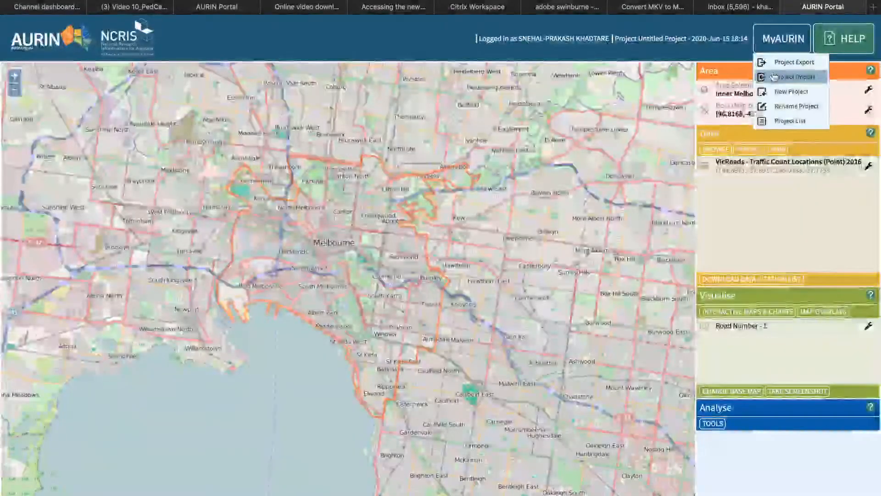
click(787, 93)
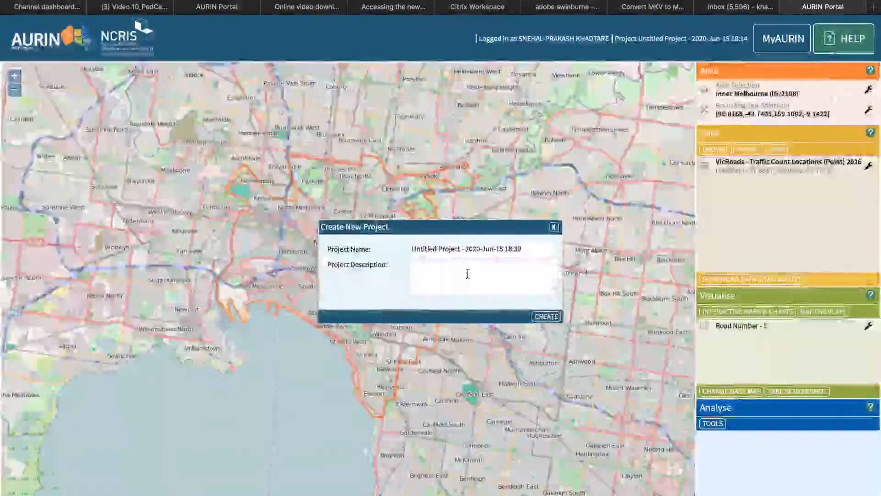
click(546, 316)
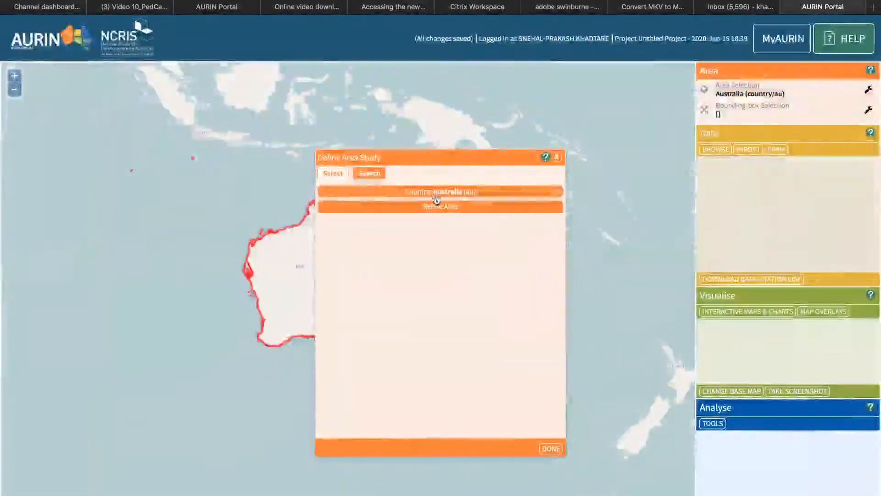
Search for "inner Melbourne" and define the study area as the Inner Melbourne Labour Force Region (LFR, code 2108).
click(369, 174)
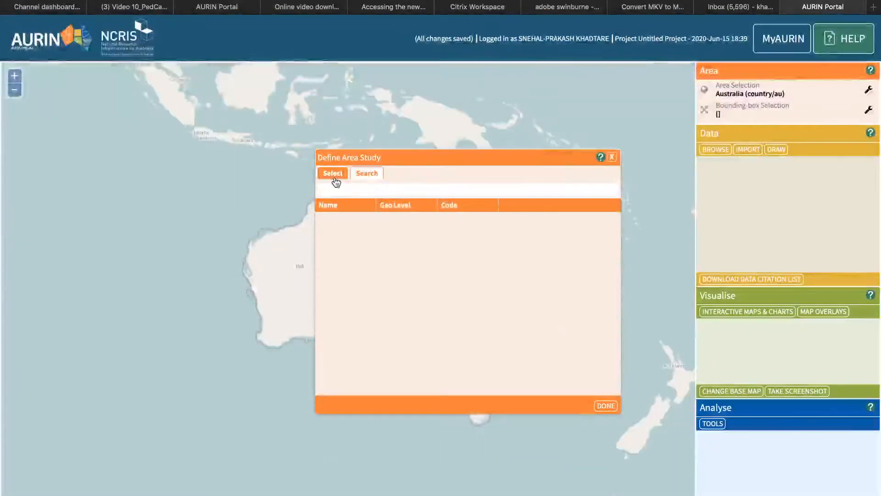
click(334, 176)
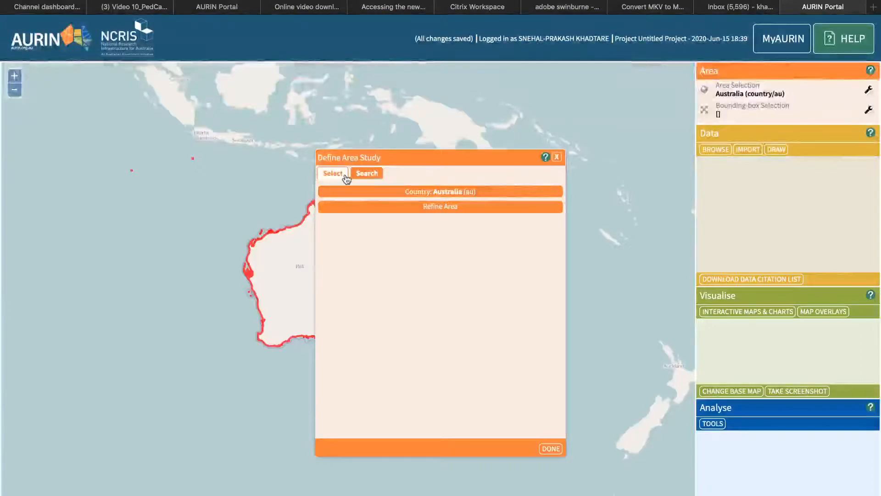
click(367, 174)
text(inner melbourne)
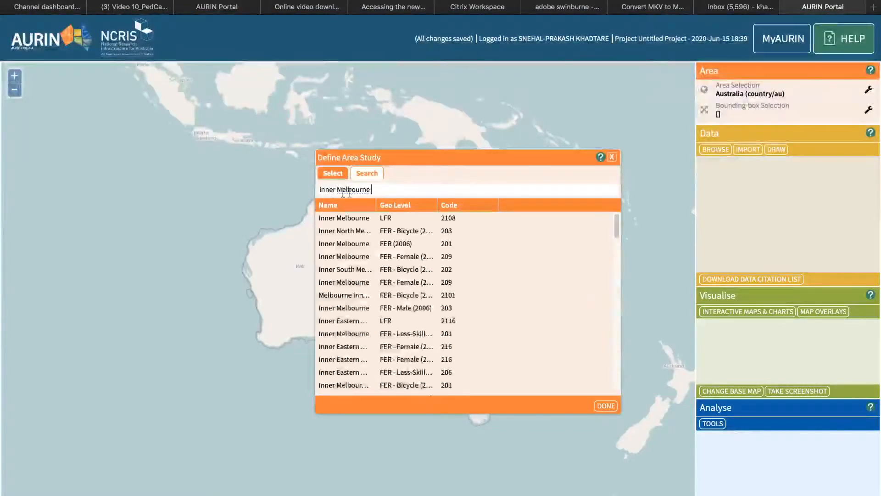
click(337, 214)
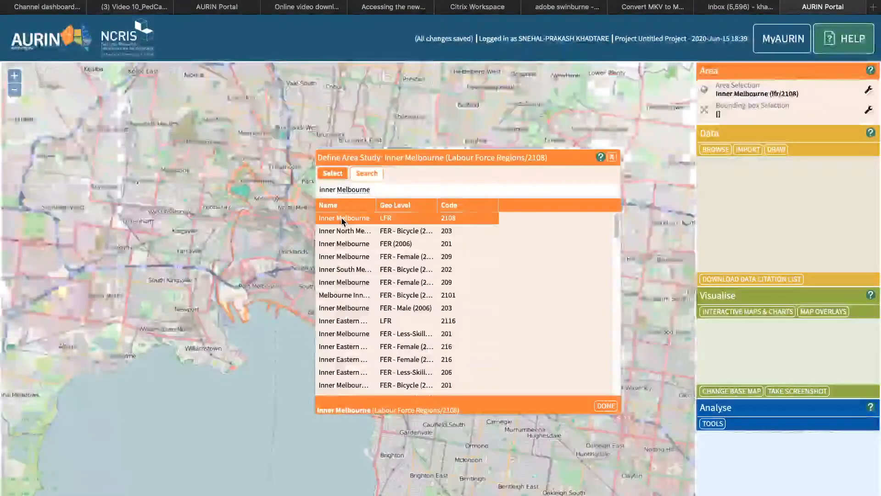
click(606, 407)
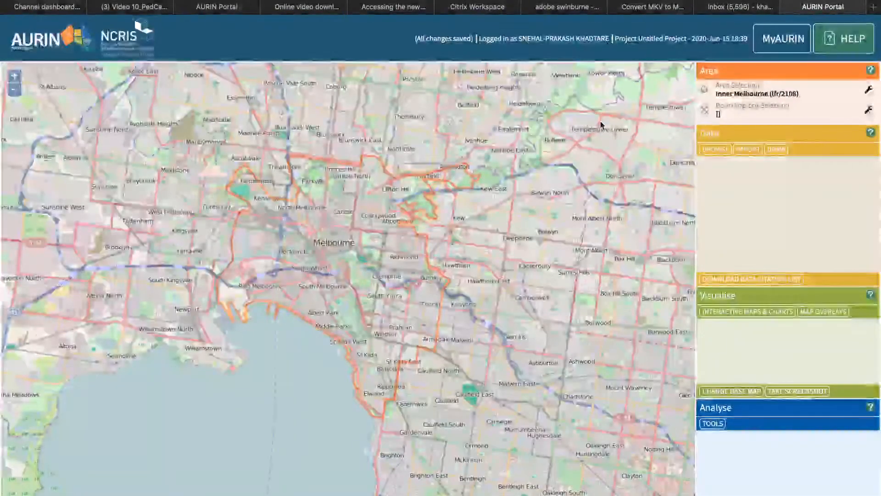
Browse the datasets available for the Inner Melbourne study area and read their descriptions.
click(716, 147)
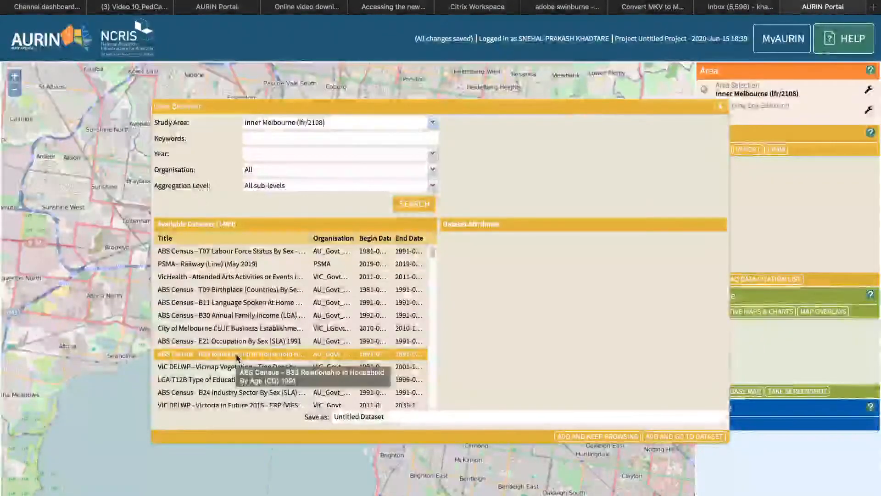
mouse_move(237, 358)
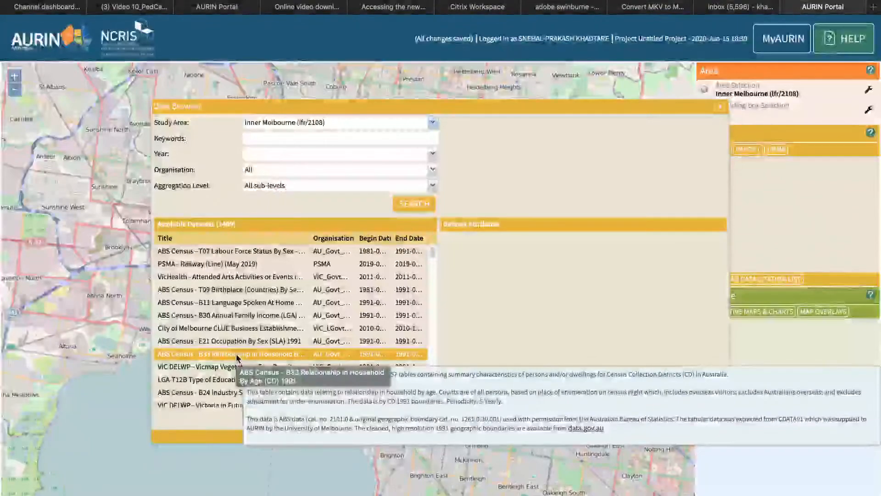
click(237, 357)
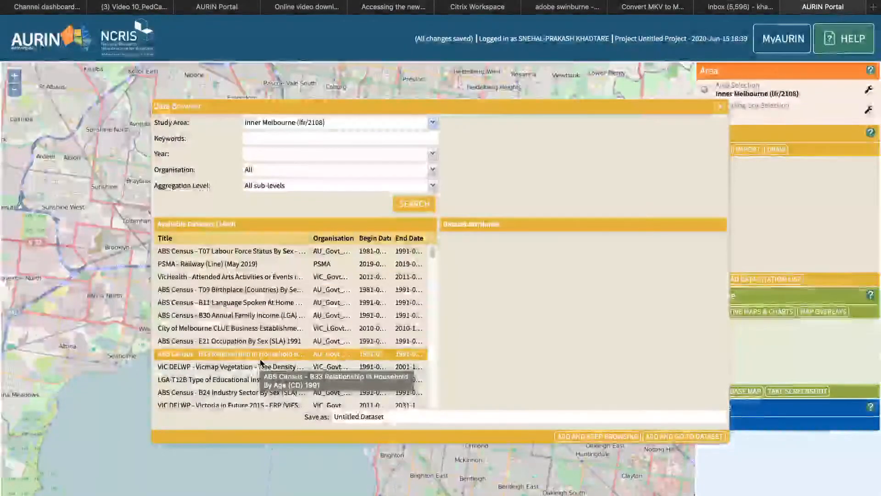
scroll(260, 361, down, 1)
scroll(260, 361, down, 4)
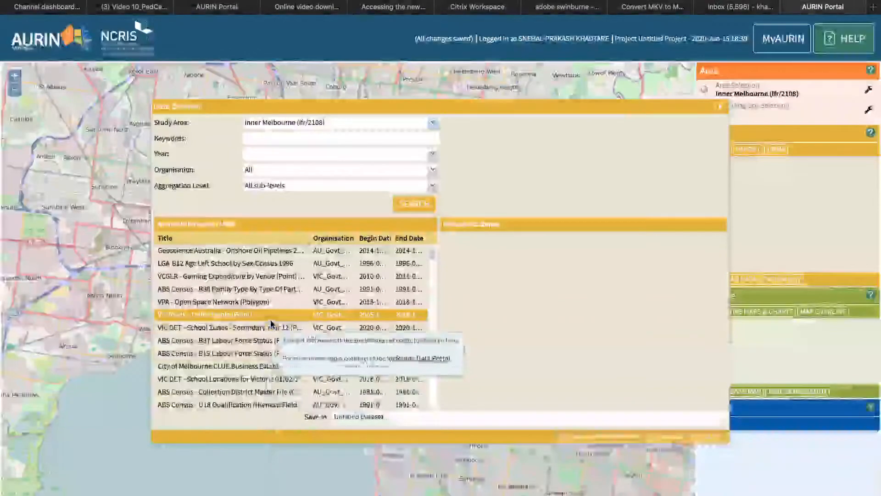
scroll(271, 326, down, 3)
scroll(271, 323, down, 5)
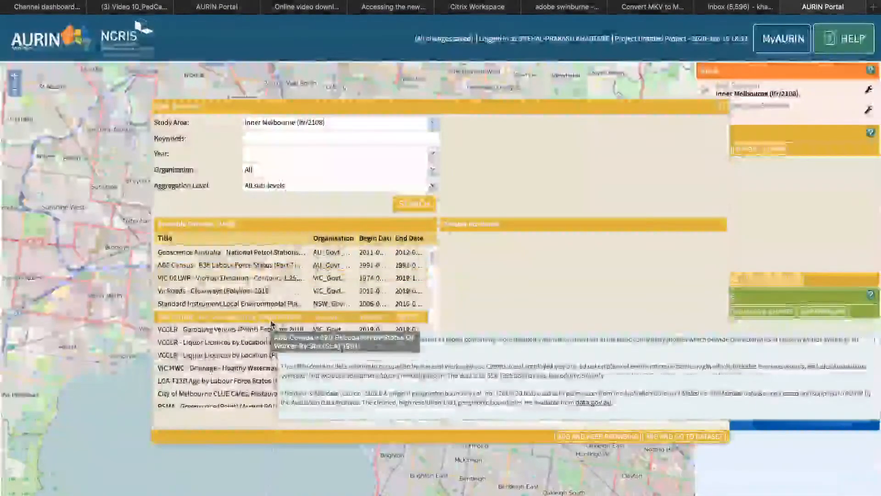
scroll(271, 323, down, 5)
scroll(272, 324, down, 5)
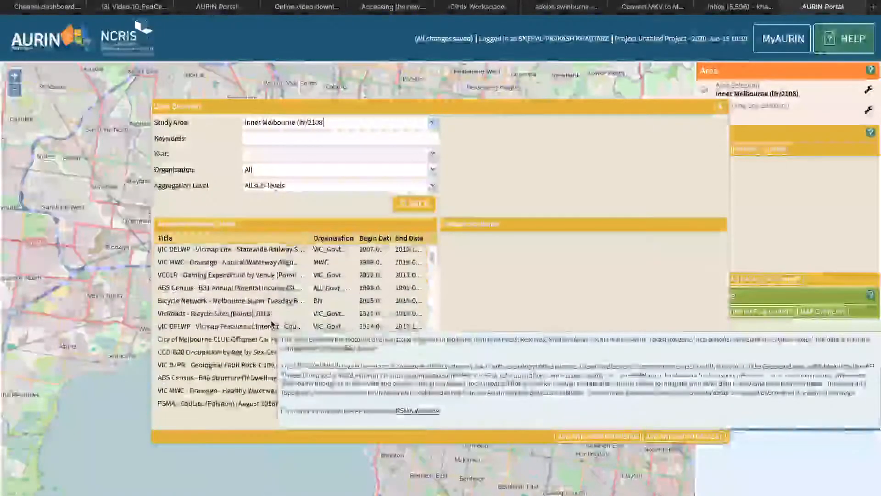
scroll(271, 323, down, 5)
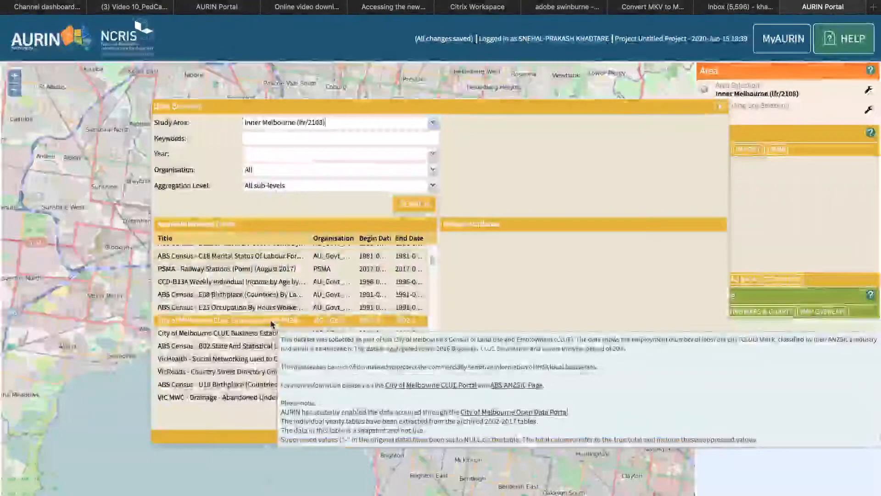
scroll(272, 325, down, 1)
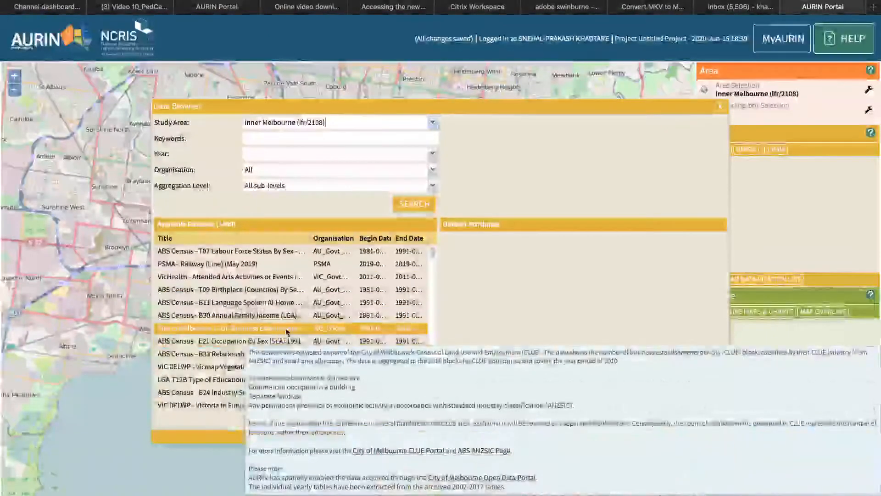
Add the VicRoads - Traffic Lights (Point) dataset with all its attributes to the project and open its table.
scroll(287, 331, down, 1)
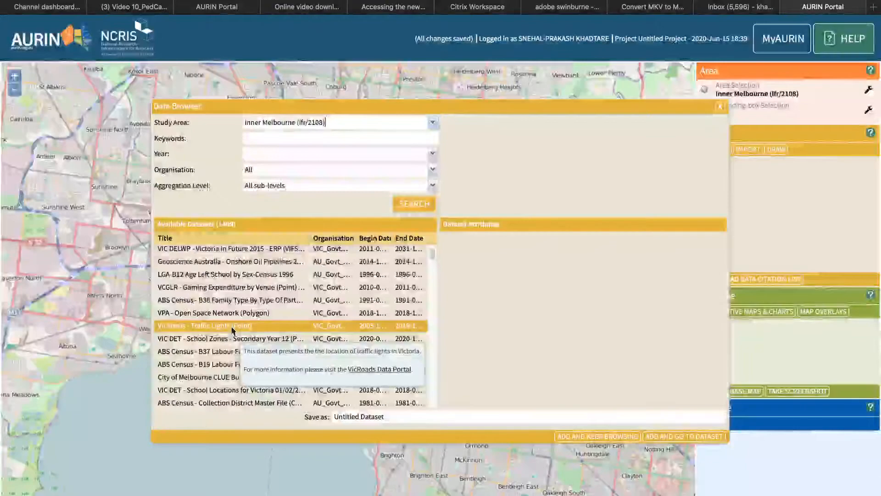
click(233, 328)
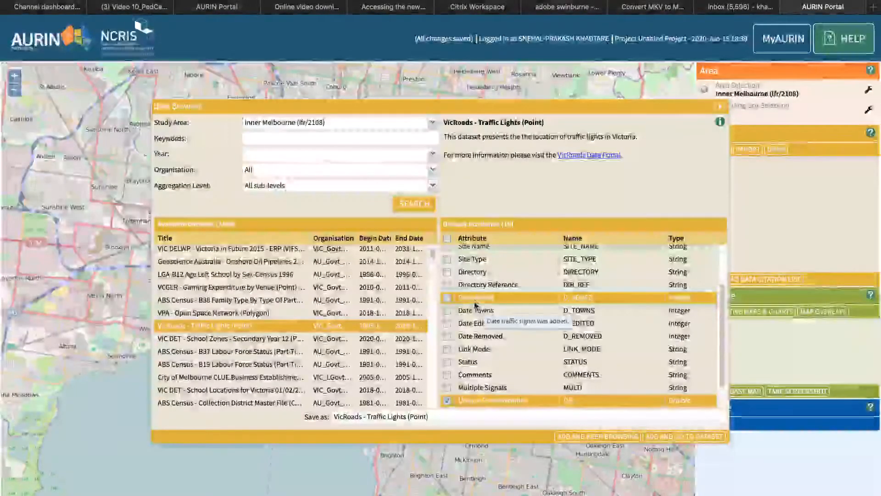
scroll(502, 308, up, 3)
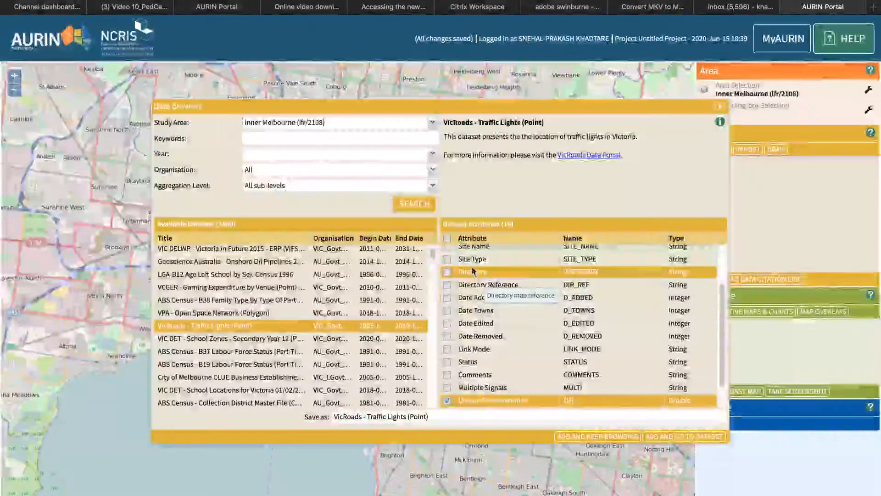
click(448, 239)
scroll(531, 349, down, 5)
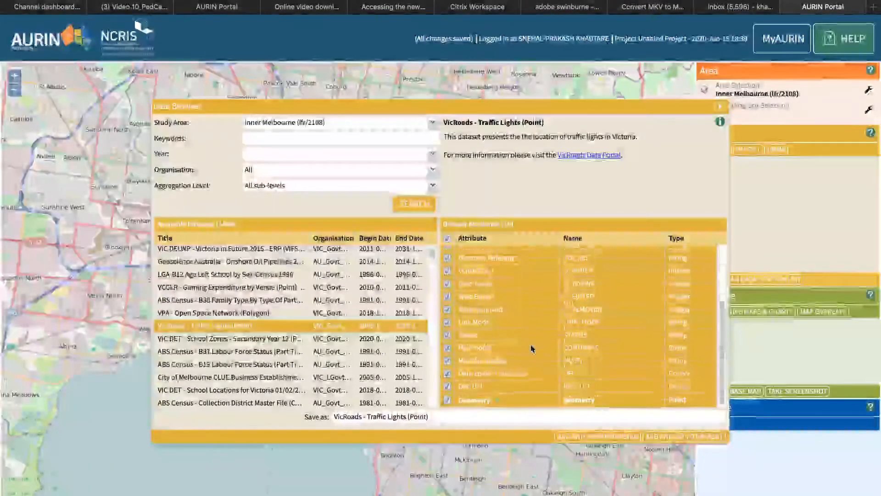
scroll(531, 349, up, 5)
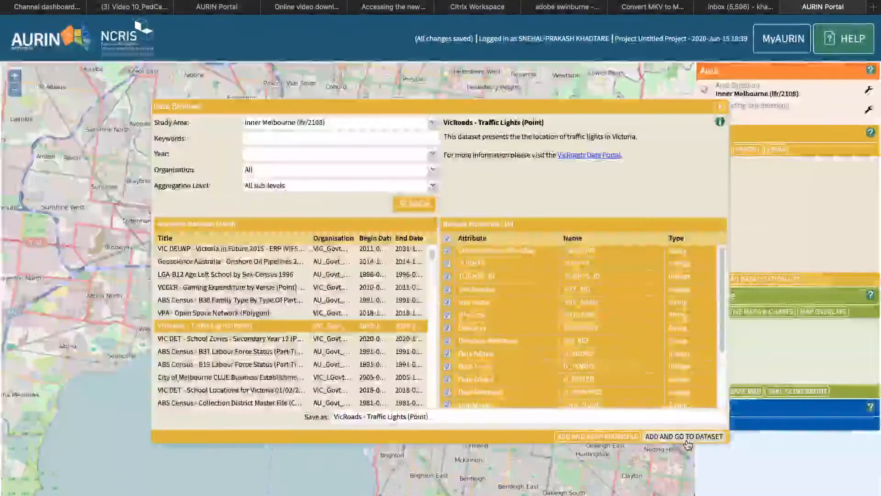
click(662, 441)
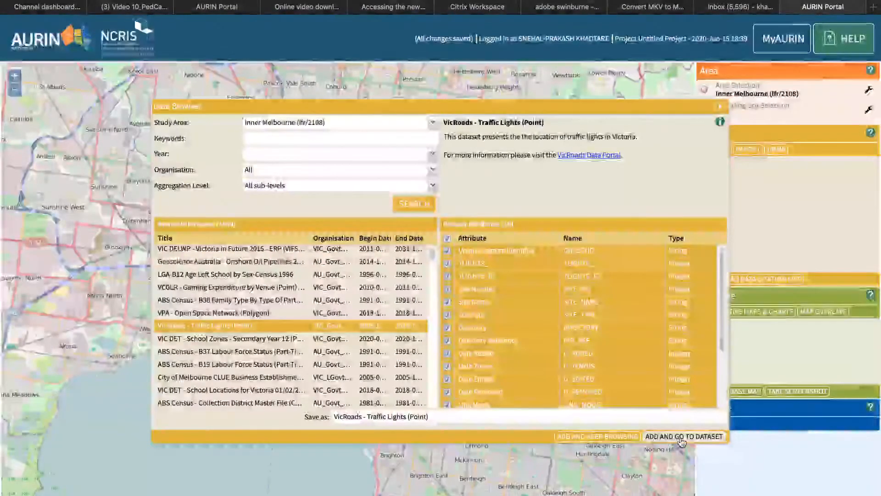
click(682, 439)
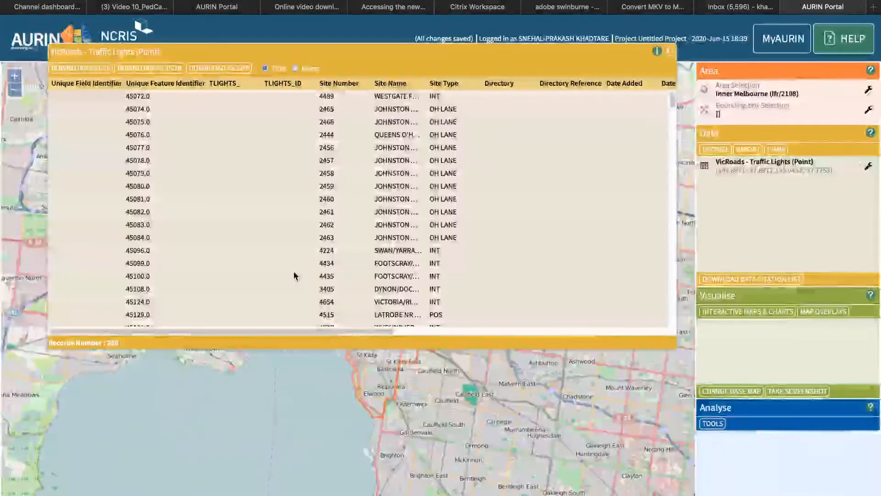
Examine the records of the Traffic Lights table from beginning to end and close the table.
scroll(274, 176, down, 5)
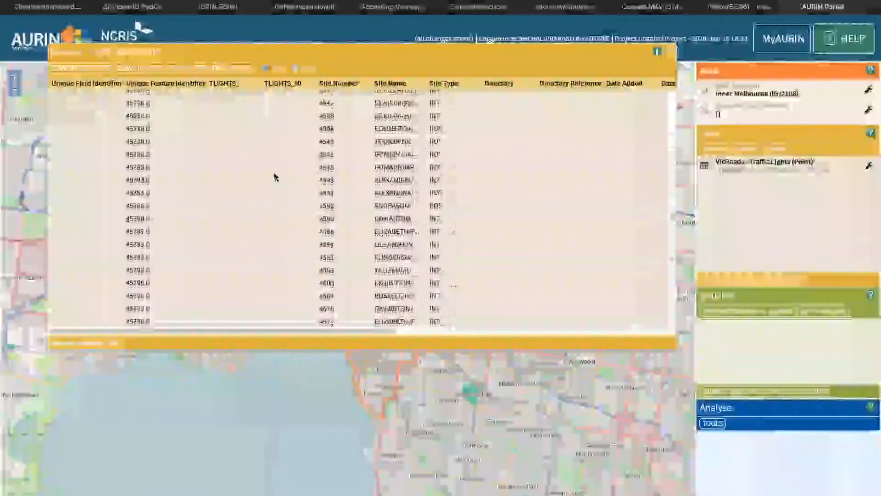
scroll(274, 177, down, 10)
scroll(274, 177, up, 8)
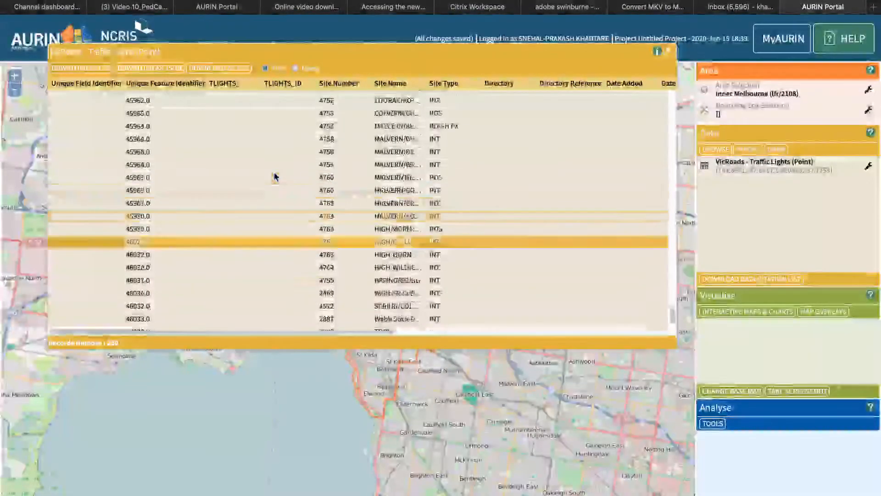
scroll(274, 176, up, 5)
scroll(274, 177, up, 10)
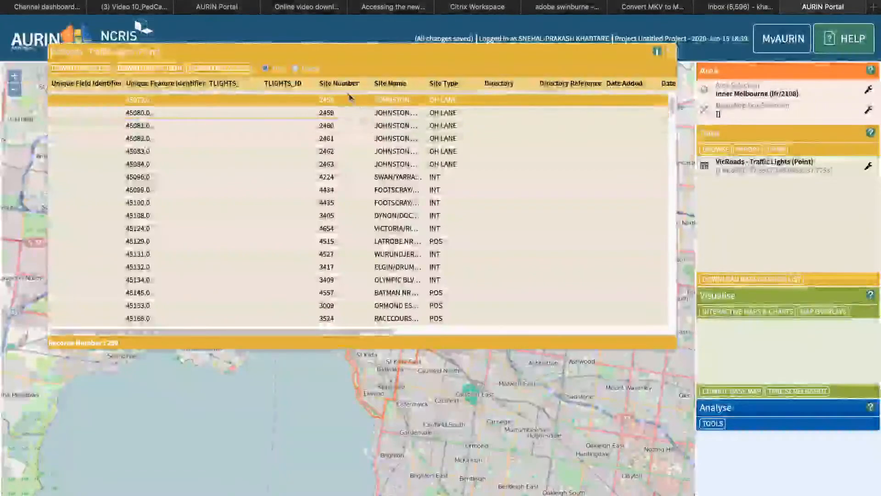
scroll(281, 190, up, 2)
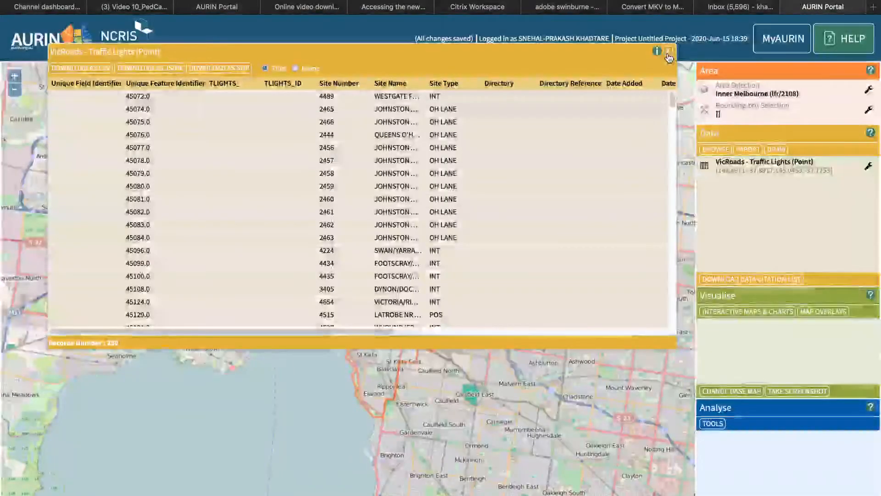
click(669, 56)
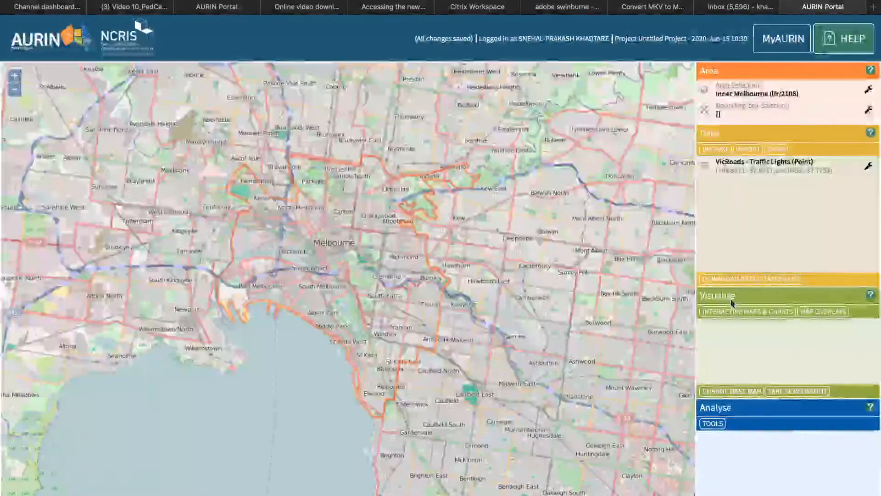
Start a Centroid Map visualisation for mapping points with VicRoads - Traffic Lights (Point) as its dataset.
click(763, 312)
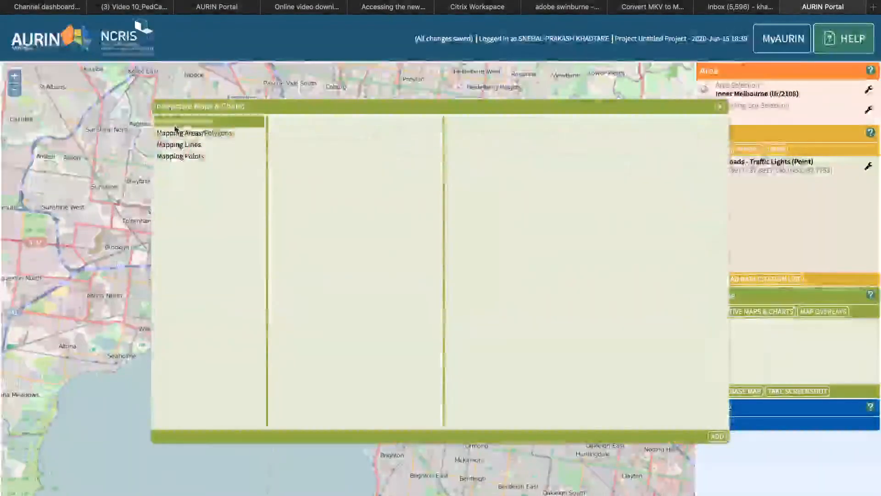
click(183, 157)
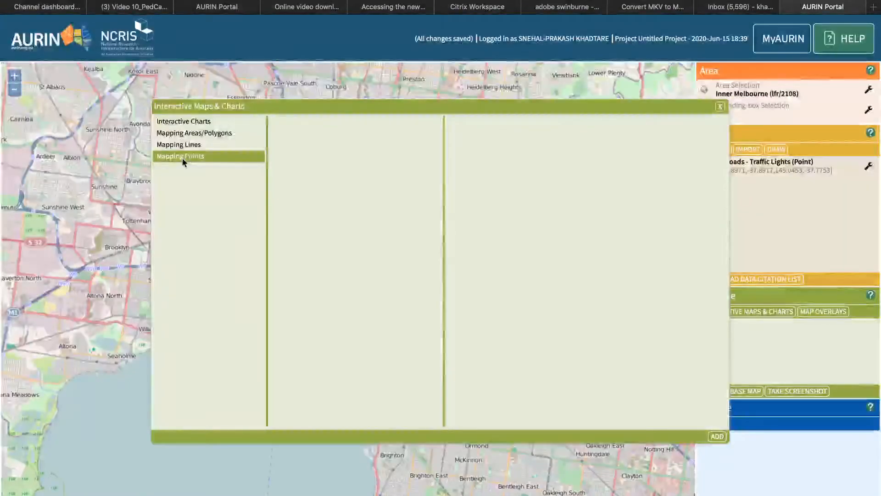
click(320, 123)
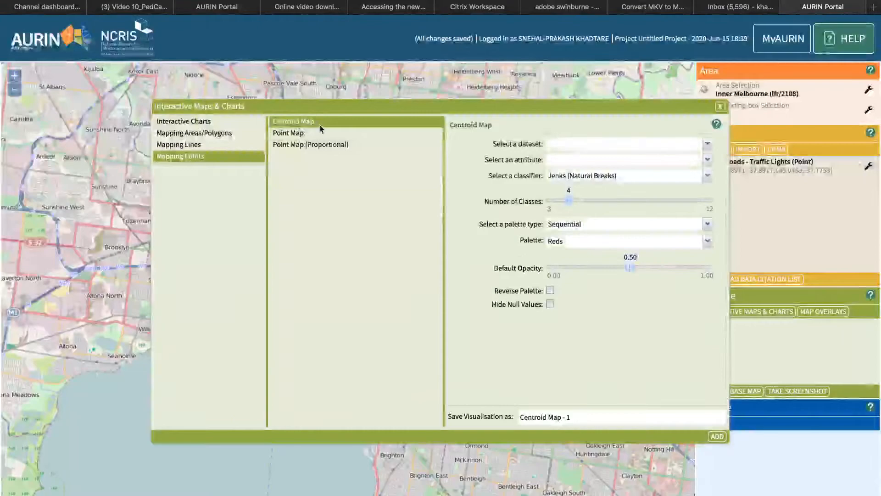
click(699, 145)
click(676, 162)
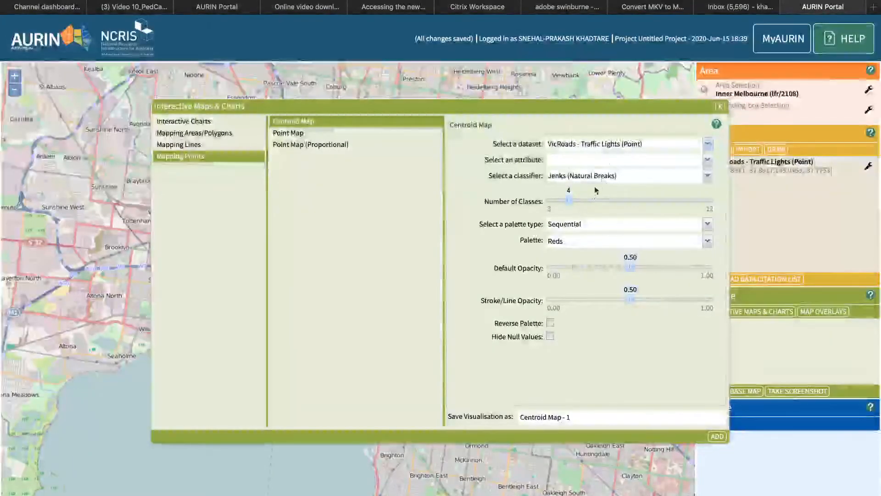
Set the centroid map's attribute to Site Number and add the visualisation with the default classifier and palette settings.
click(709, 161)
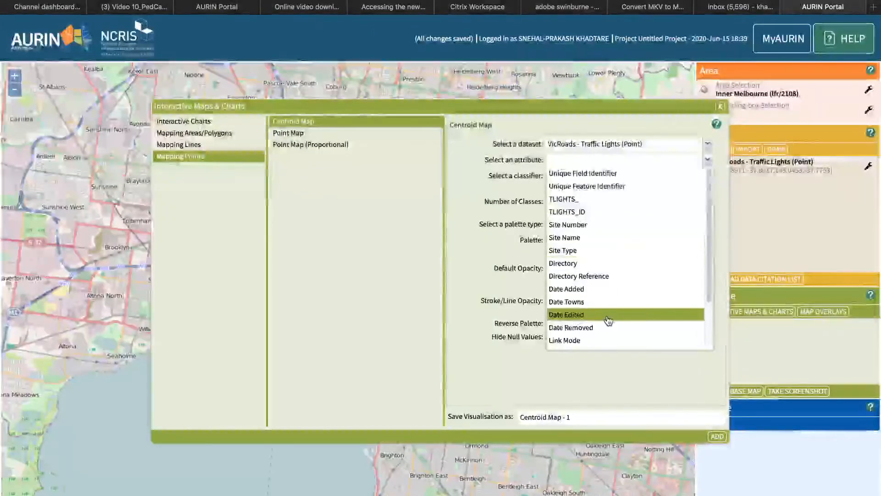
scroll(608, 320, down, 2)
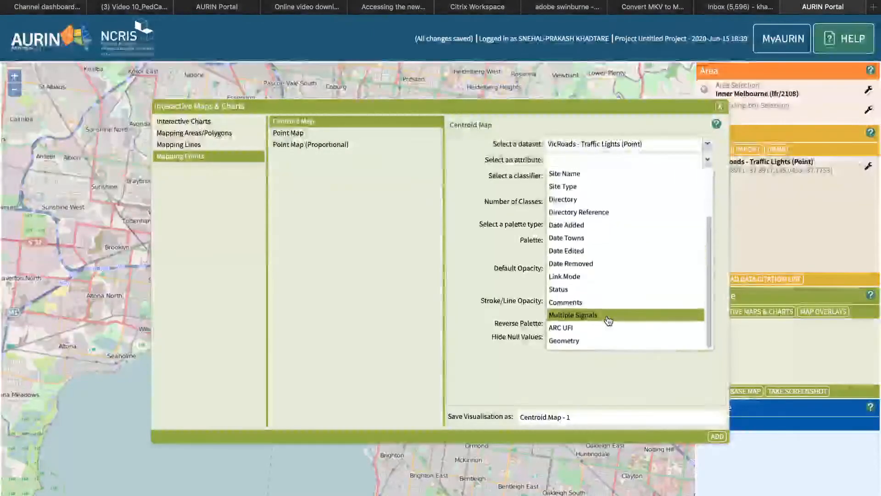
scroll(608, 320, up, 2)
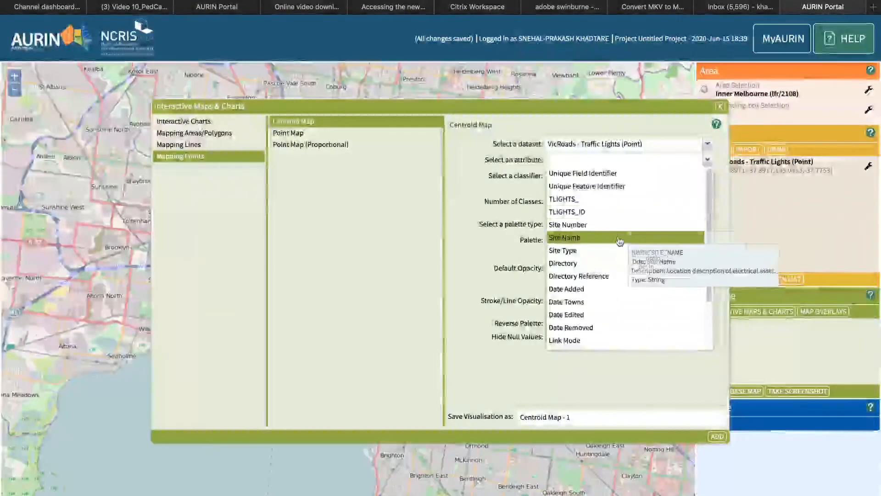
scroll(622, 215, down, 2)
click(624, 198)
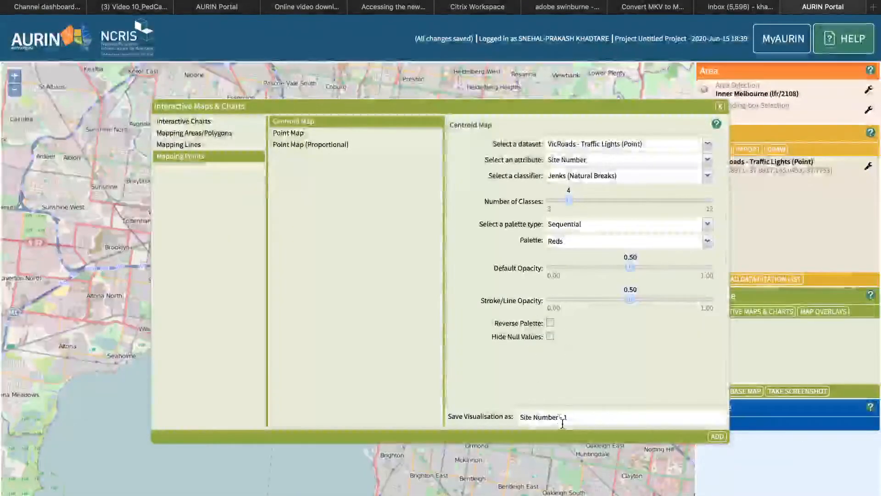
click(717, 437)
Inspect the attribute details of individual traffic light points on the Inner Melbourne map.
mouse_move(283, 205)
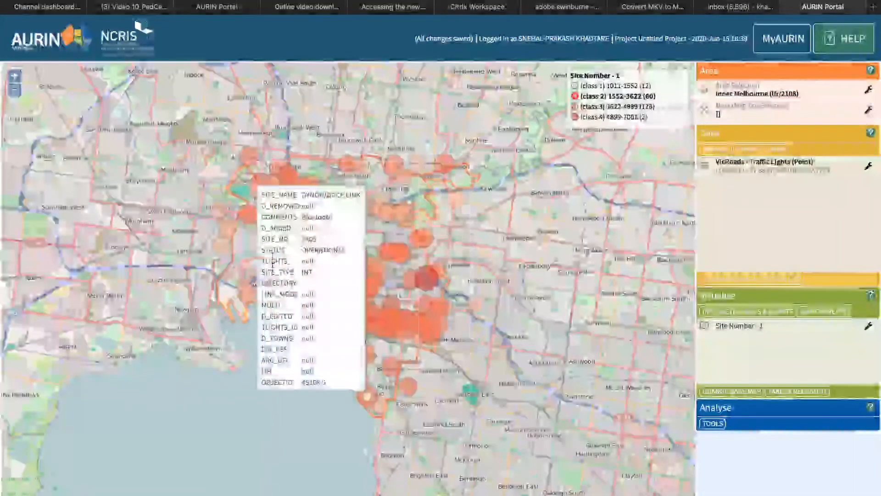
mouse_move(386, 373)
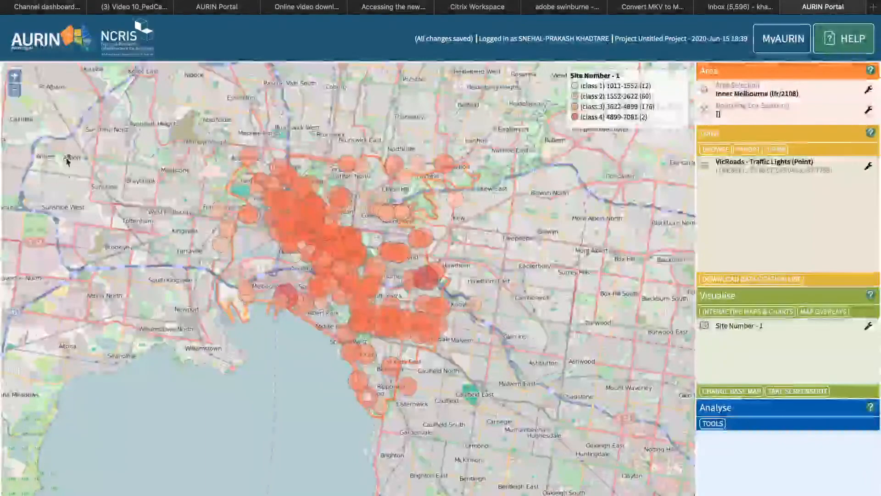
mouse_move(336, 260)
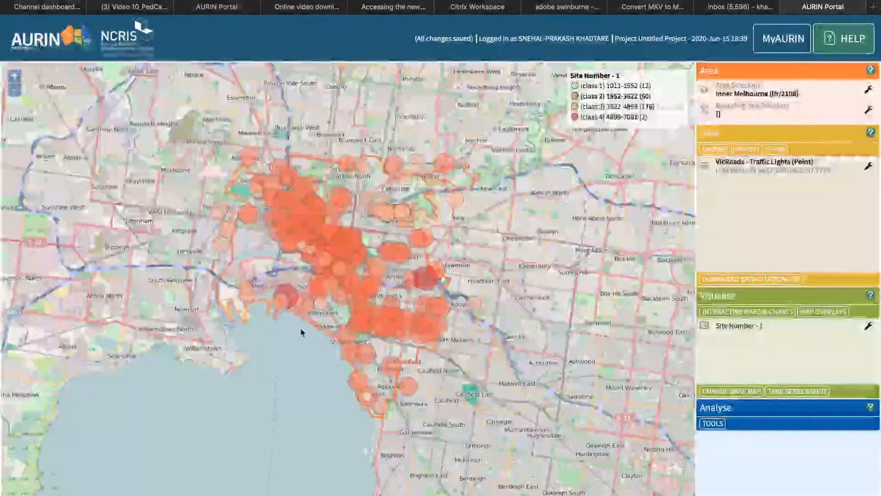